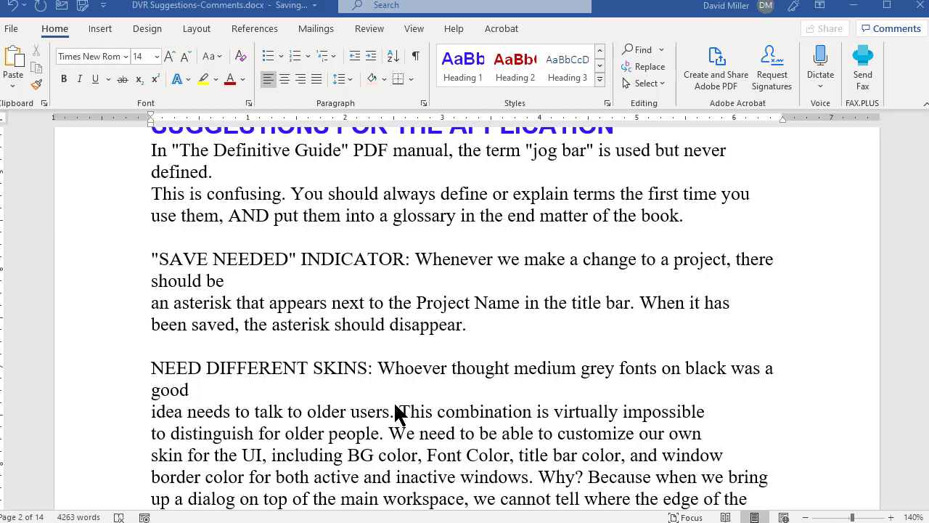
Step: Switch from Word to the Notepad++ window showing DaVR16-ImprovementNotes.txt
key("alt+Tab")
Step: Select all text in the Notepad++ notes, push that window off-screen right, and refocus Word
left_click_drag(834, 33, 750, 39)
left_click(615, 184)
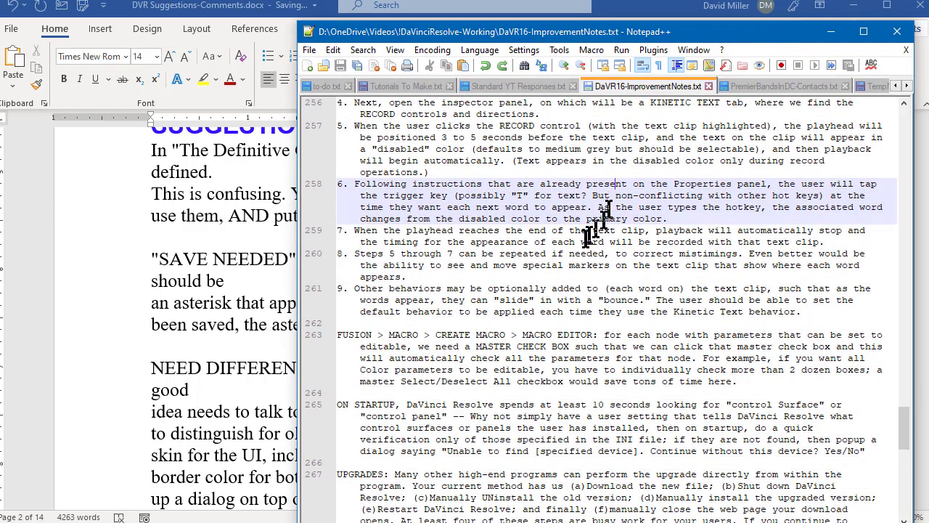
double_click(582, 241)
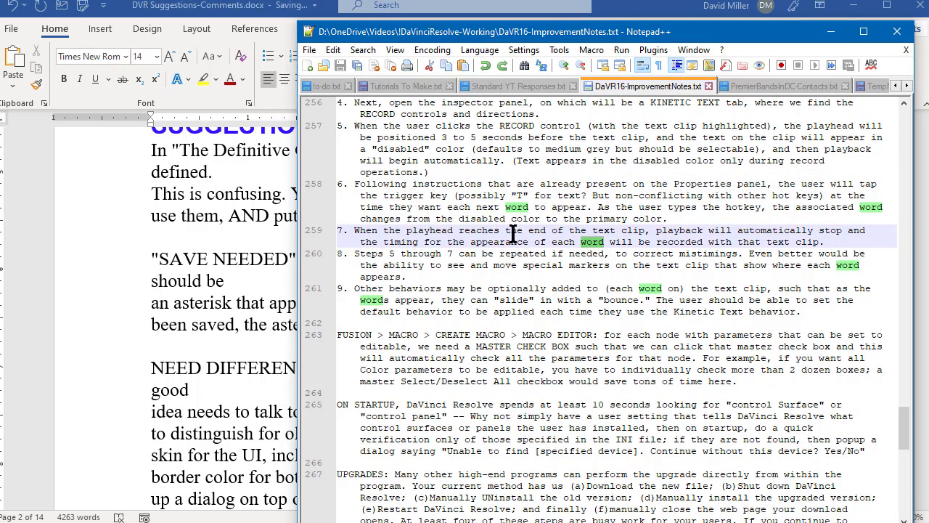
key("ctrl+a")
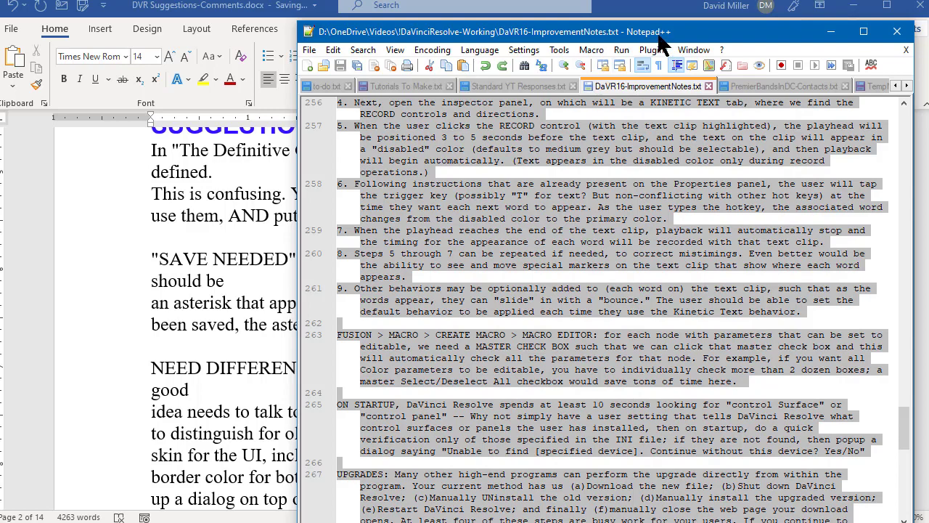
left_click_drag(657, 38, 928, 14)
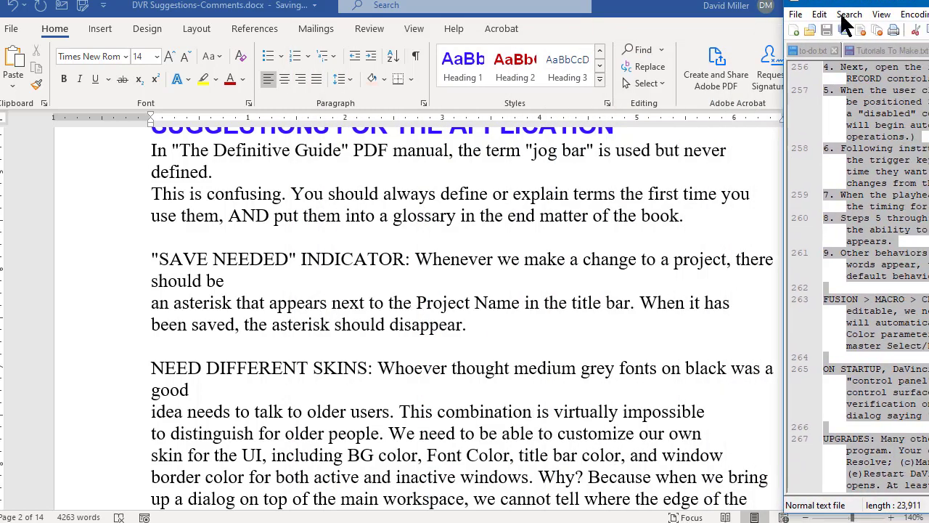
left_click(667, 10)
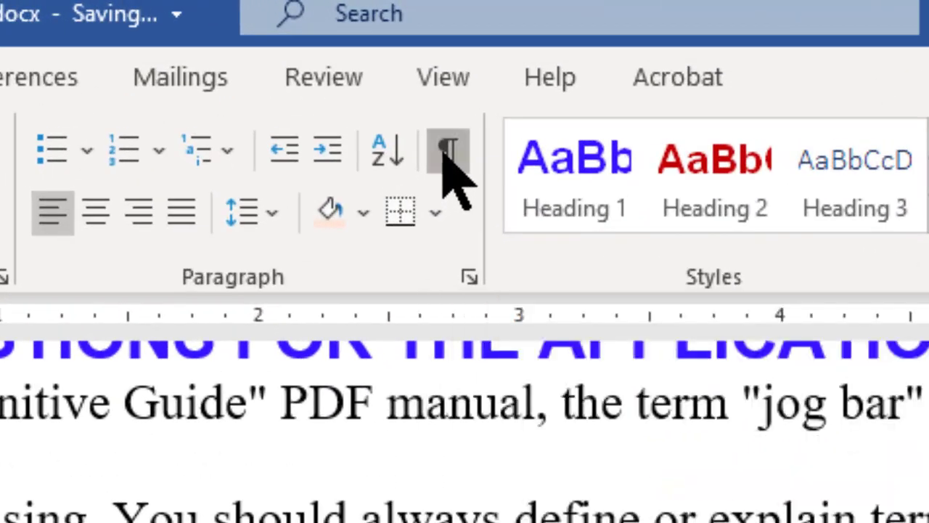
Step: Turn on Show/Hide ¶ and select the paragraph mark after 'defined.'
left_click(446, 149)
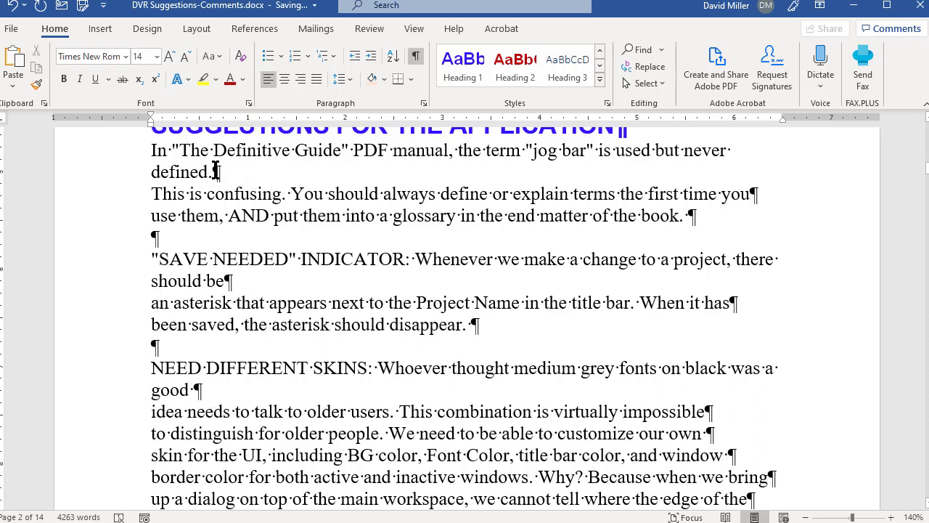
left_click_drag(211, 172, 221, 172)
Step: Set up Find and Replace with ^p^p in Find what and xxxxx in Replace with
key("ctrl+h")
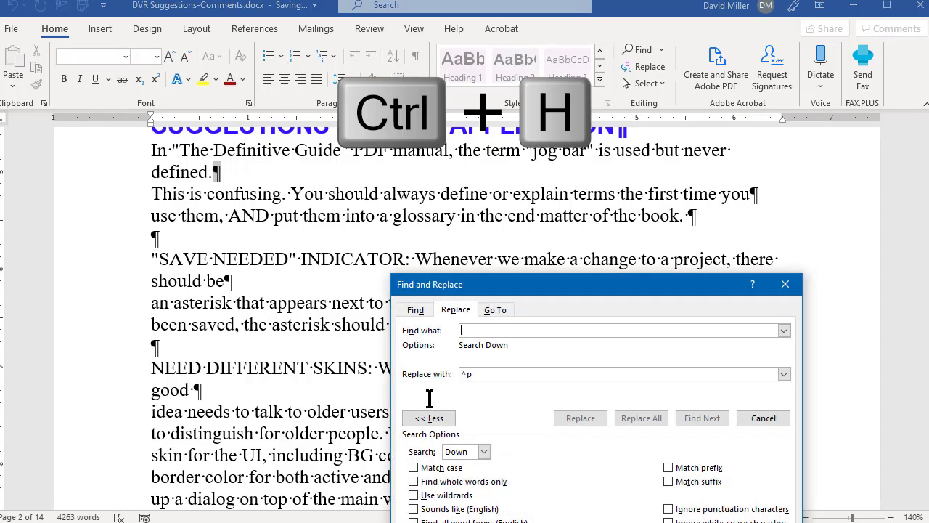
left_click_drag(468, 286, 371, 153)
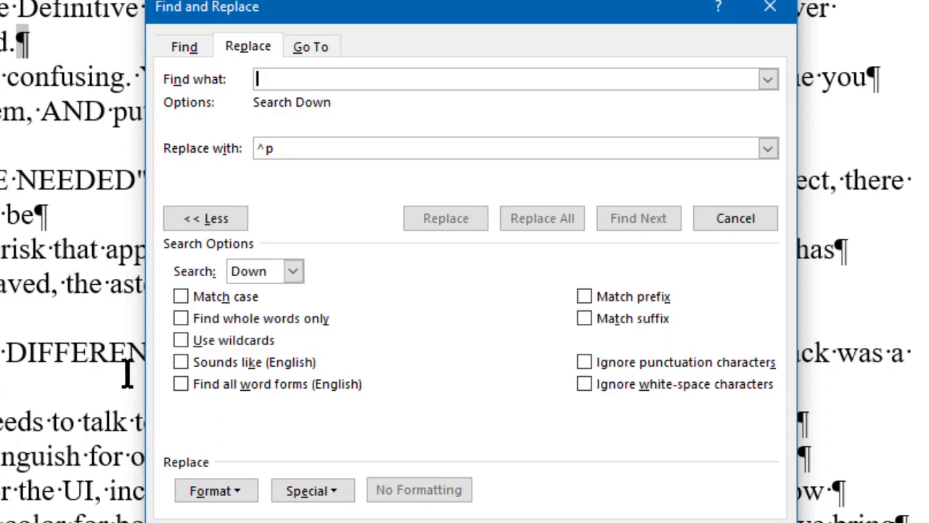
left_click(327, 491)
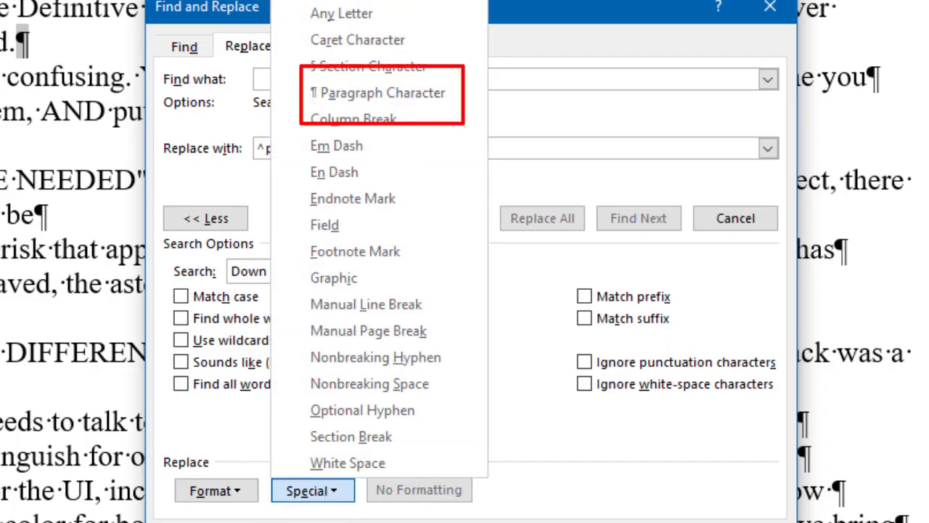
left_click(383, 92)
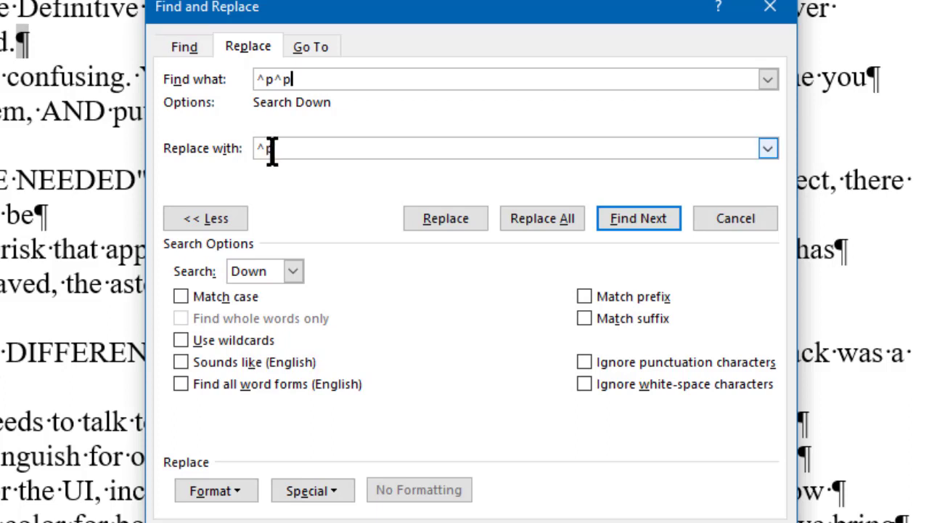
left_click_drag(251, 148, 280, 150)
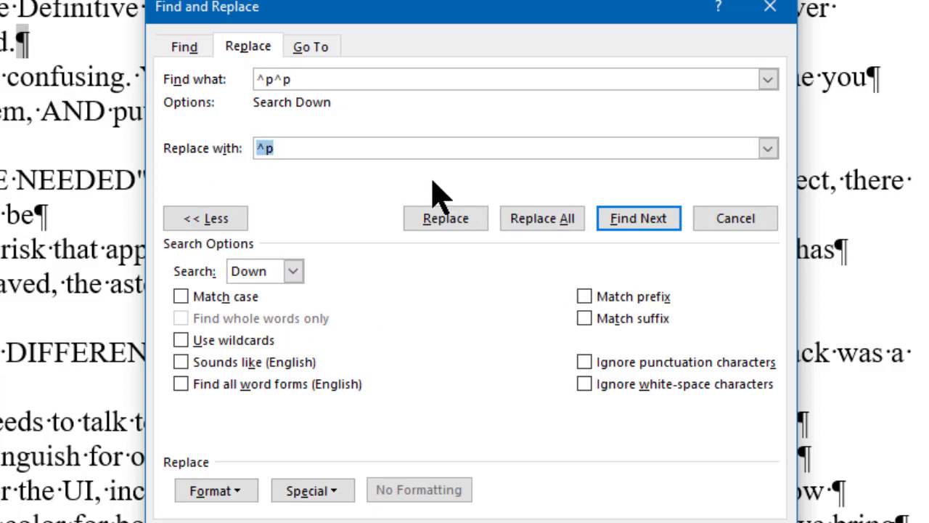
type("x")
Step: Replace all 65 double paragraph breaks with xxxxx and move the dialog aside
left_click(553, 222)
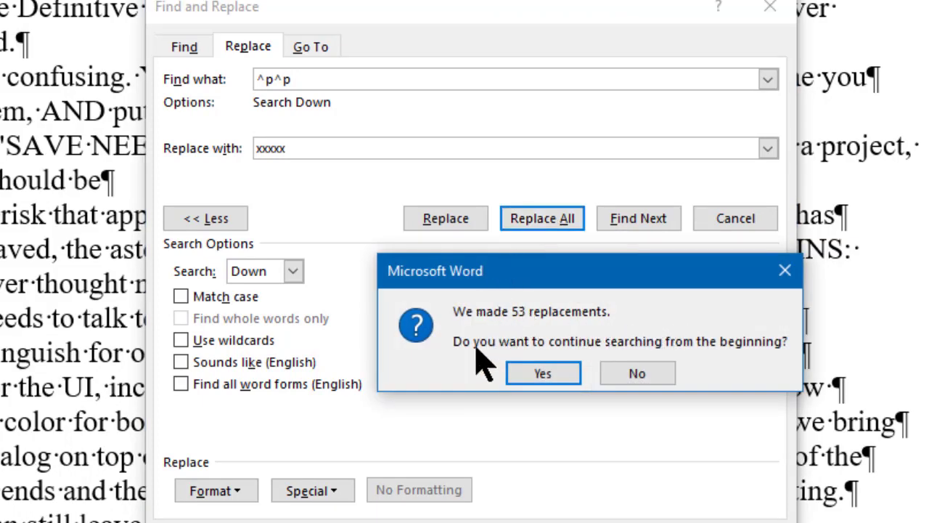
left_click(543, 373)
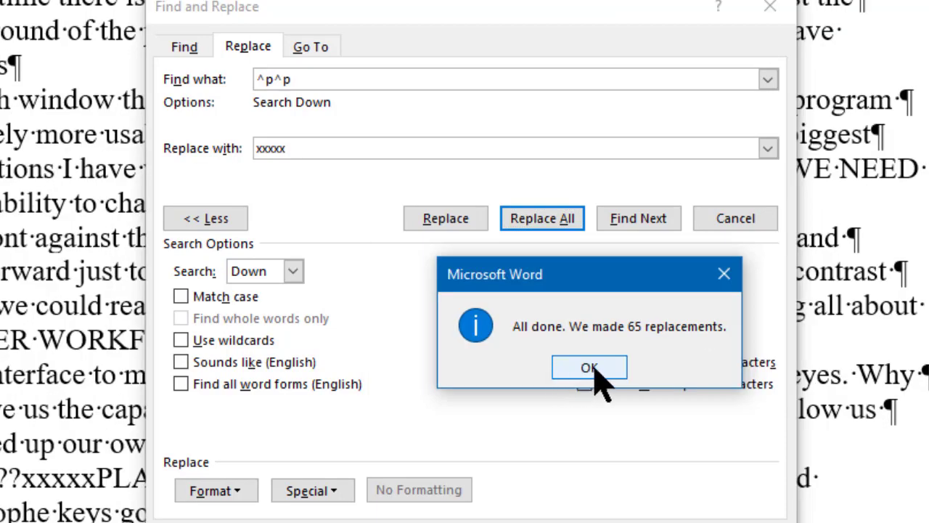
left_click(589, 367)
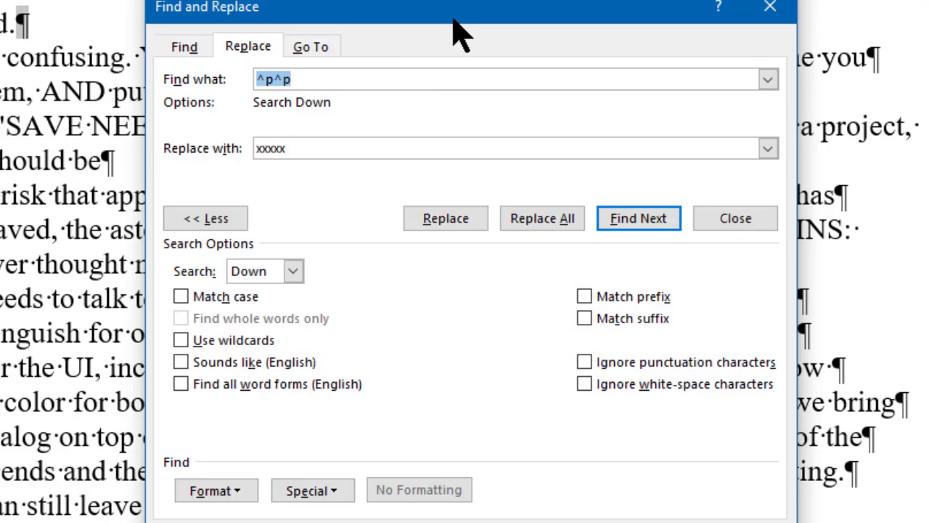
left_click_drag(460, 21, 312, 366)
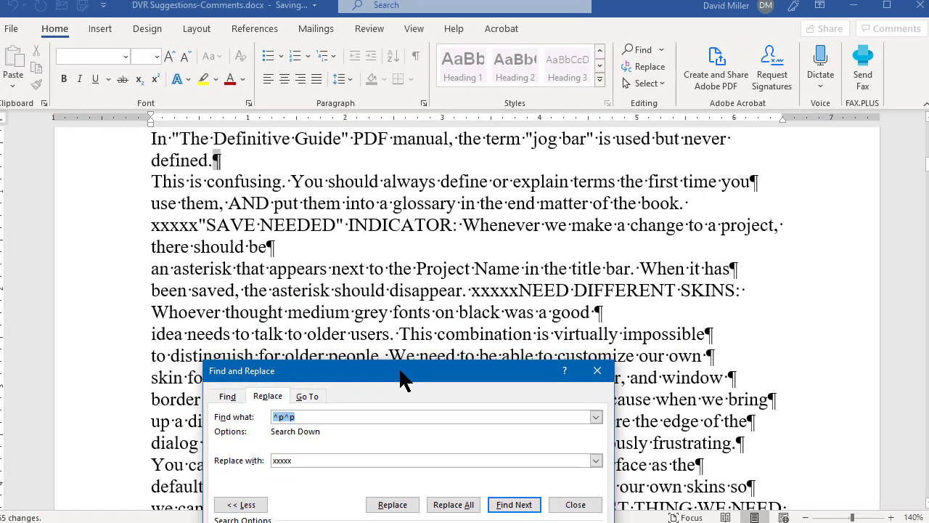
mouse_move(403, 377)
left_mouse_down()
mouse_move(412, 372)
mouse_move(409, 381)
left_mouse_up()
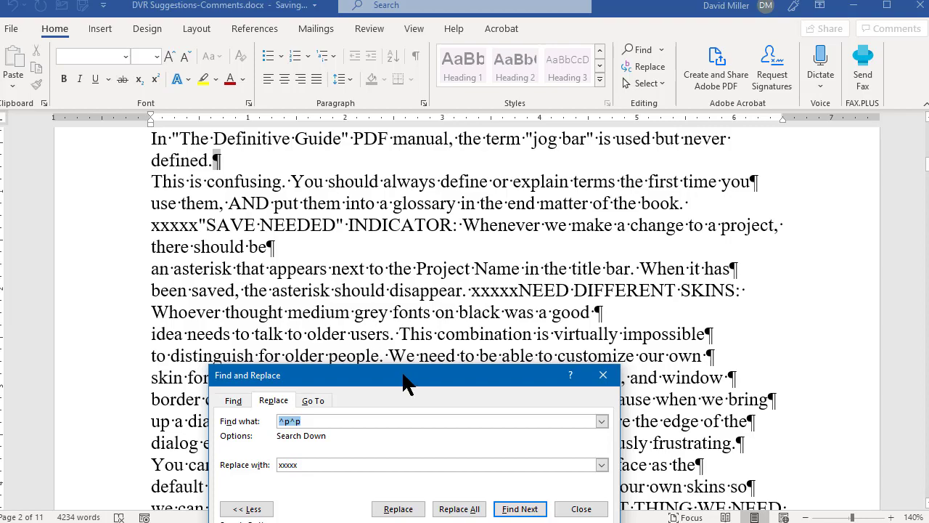
Step: Change Find what to a single ^p and empty the Replace with field
left_click_drag(411, 378, 463, 159)
left_click(379, 199)
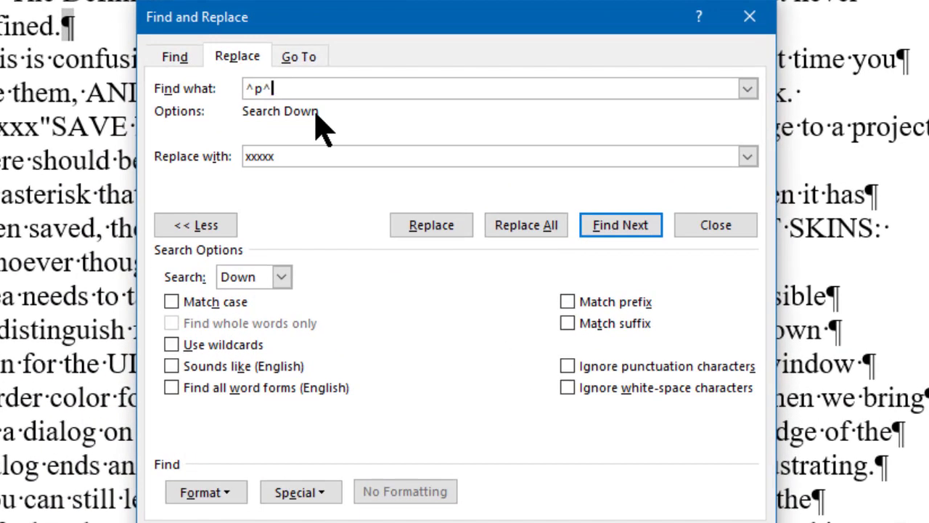
key("Tab")
key("Delete")
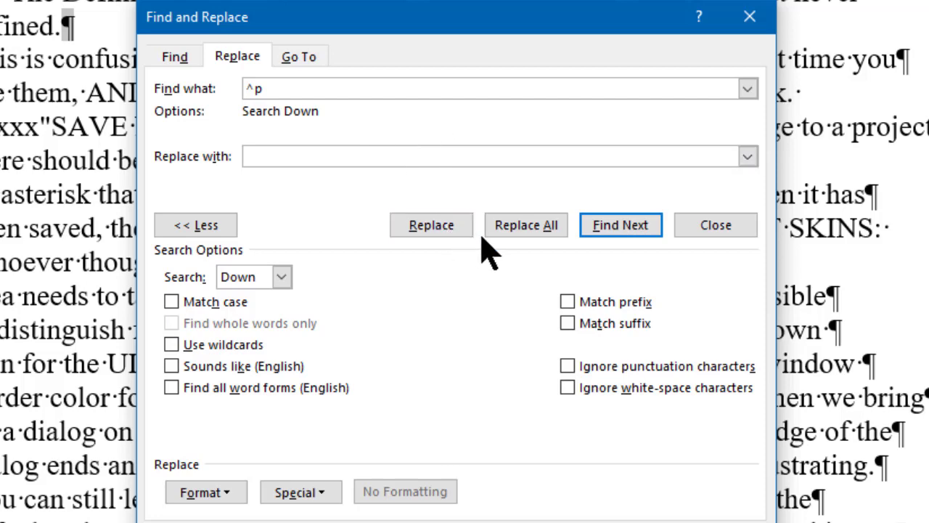
Step: Replace all single paragraph marks with nothing and check the merged text
left_click(518, 227)
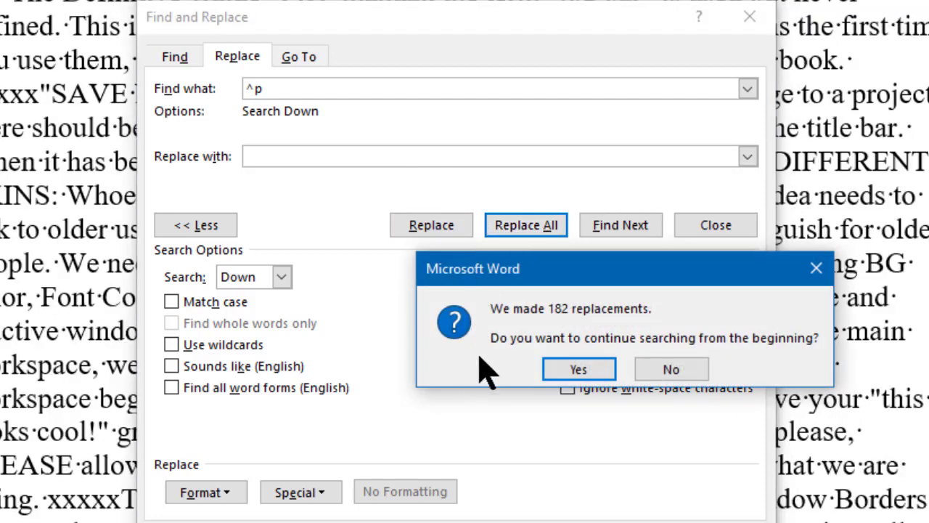
left_click(581, 370)
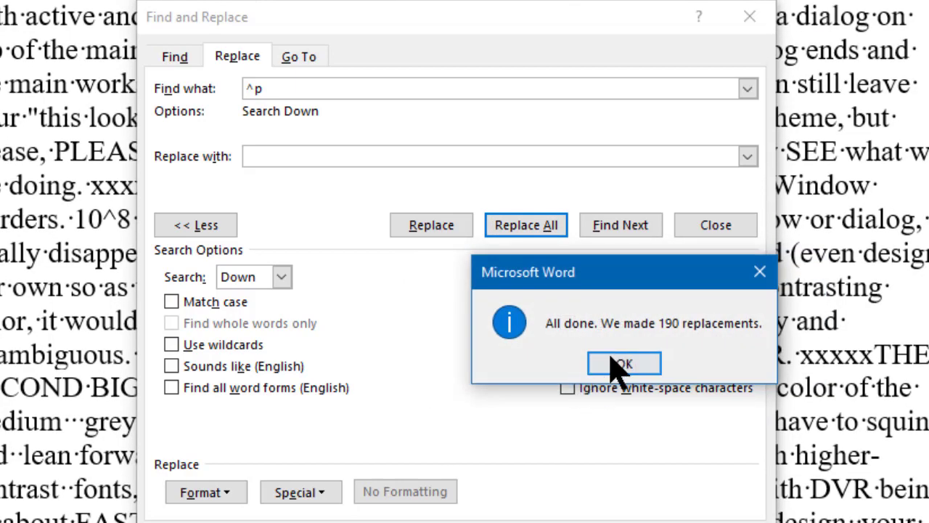
left_click(624, 363)
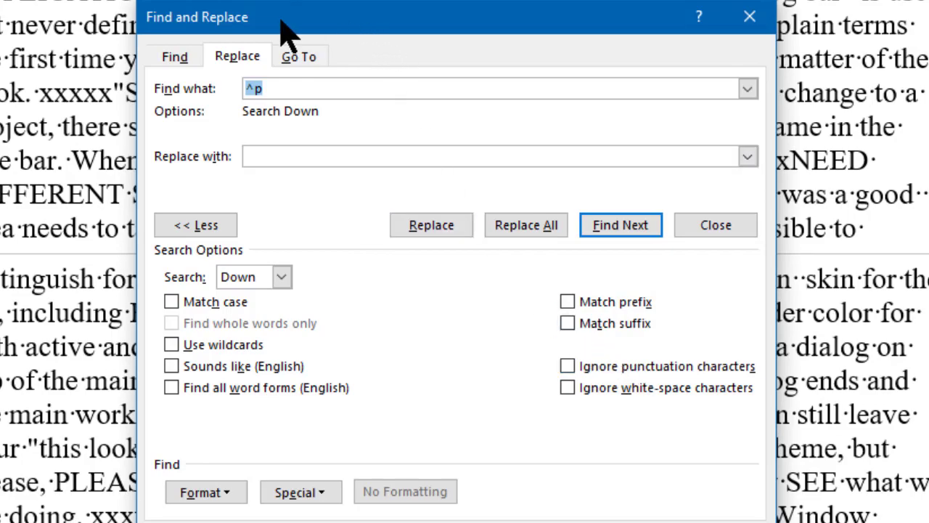
left_click_drag(544, 25, 359, 497)
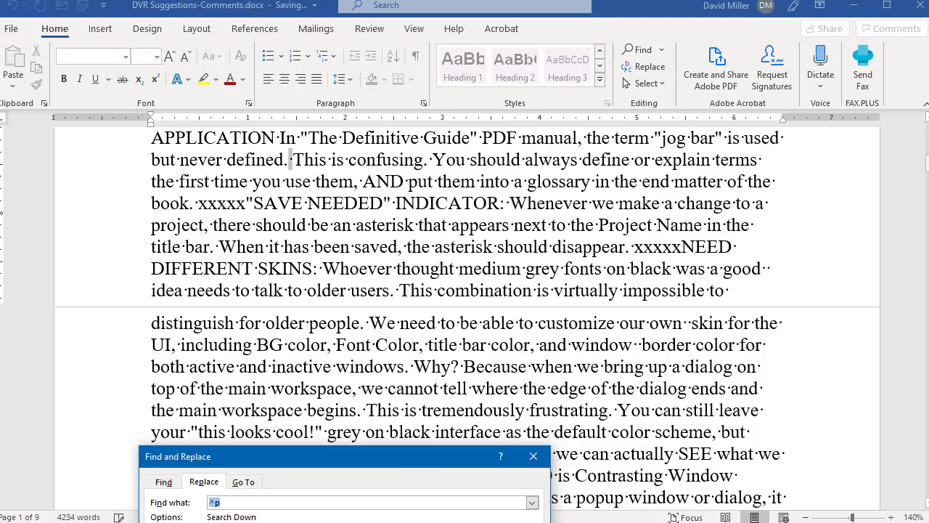
mouse_move(926, 162)
left_mouse_down()
mouse_move(926, 211)
mouse_move(926, 170)
left_mouse_up()
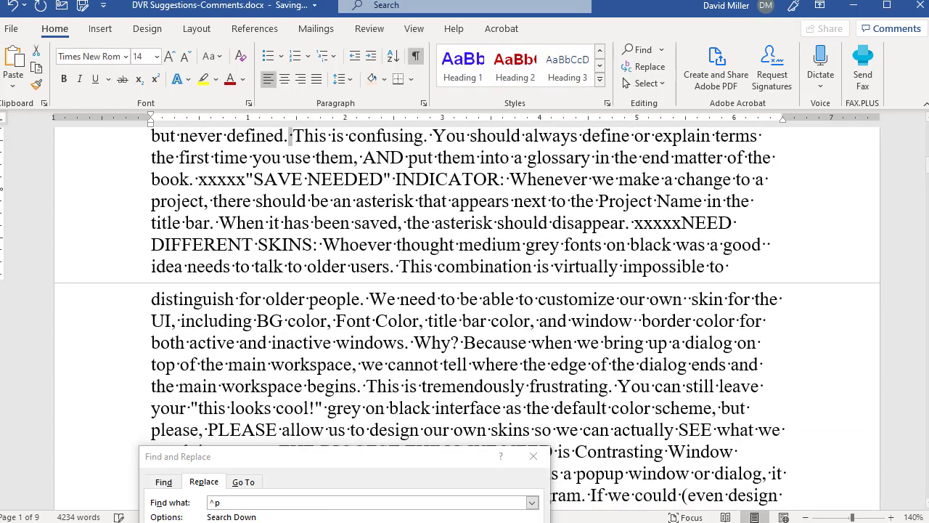
left_click_drag(356, 466, 498, 180)
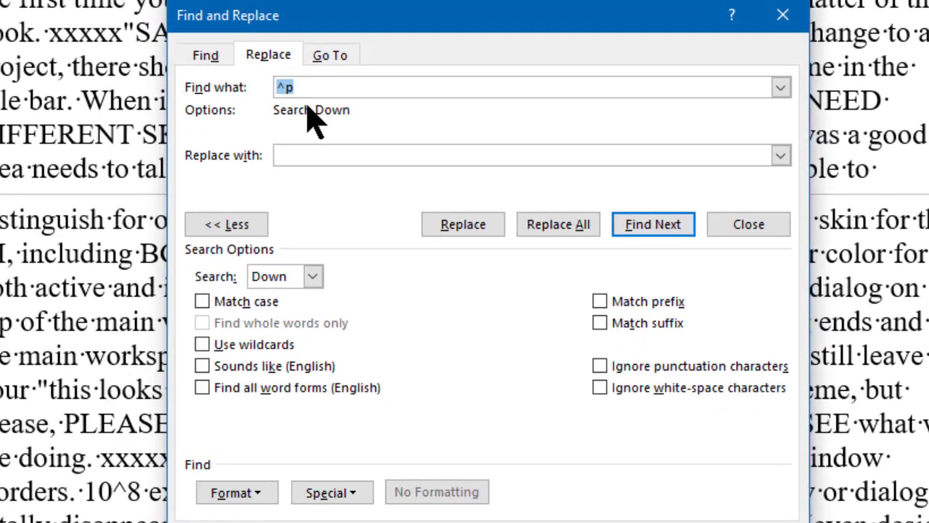
Step: Replace every xxxxx with ^p^p to restore blank lines between paragraphs
type("xxxxx")
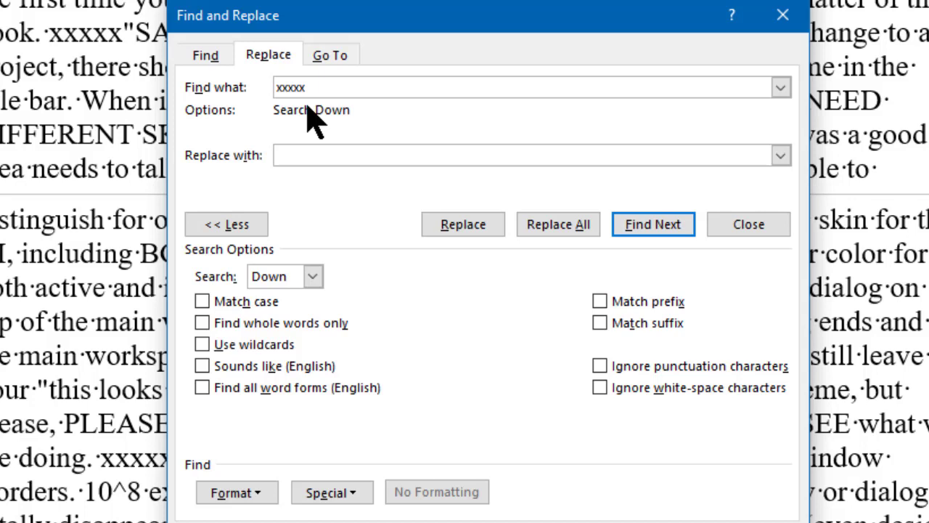
key("Tab")
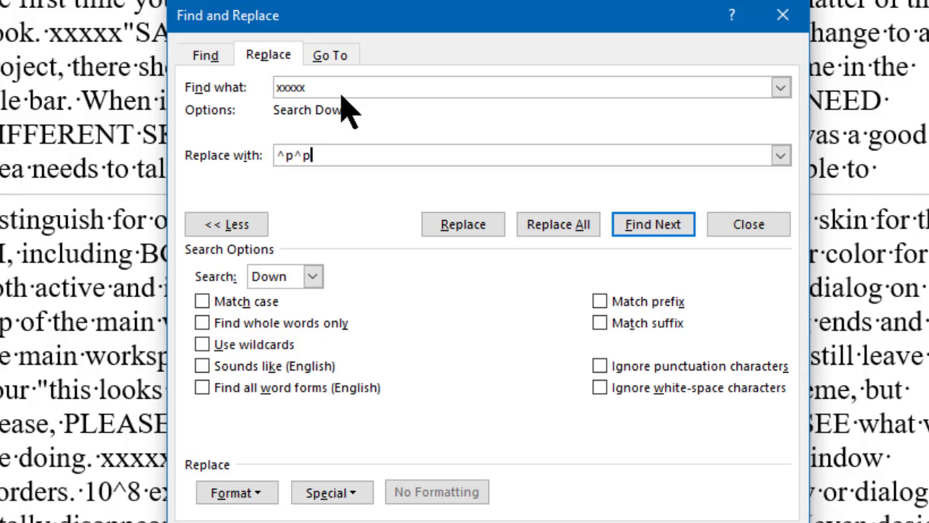
left_click(535, 227)
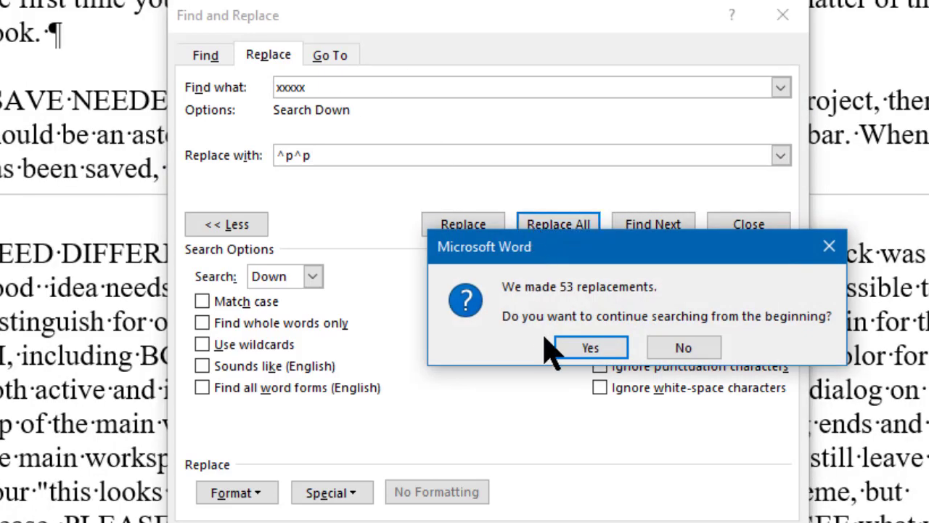
left_click(586, 348)
left_click(633, 342)
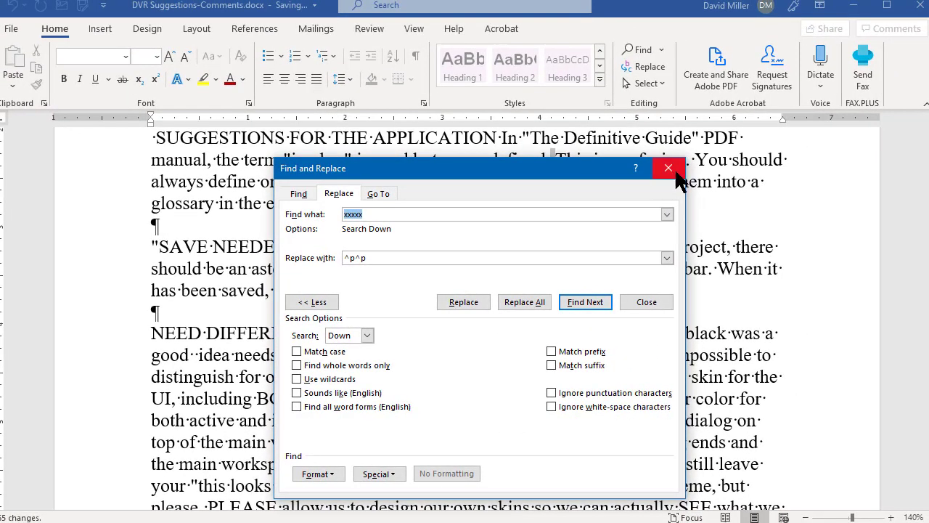
Step: Close Find and Replace and hide the formatting marks
left_click(674, 159)
scroll(342, 313, "down", 2)
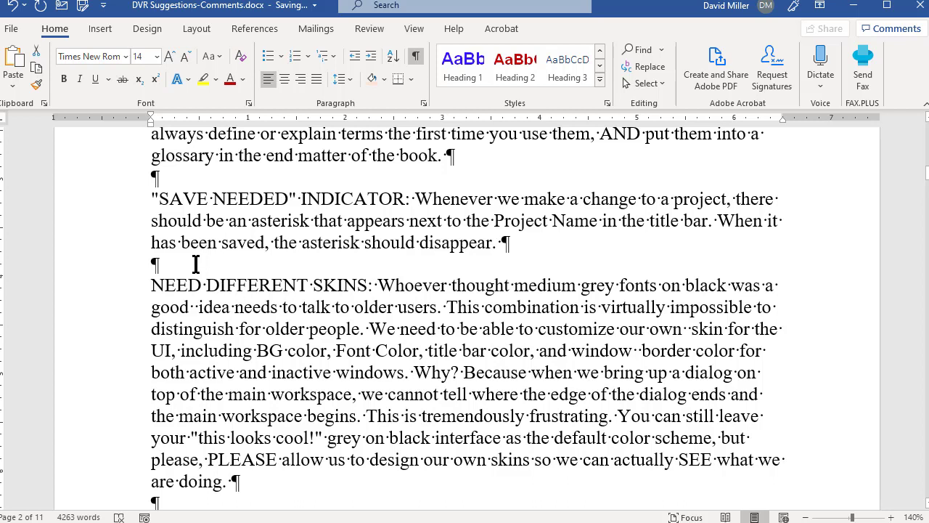
left_click(416, 57)
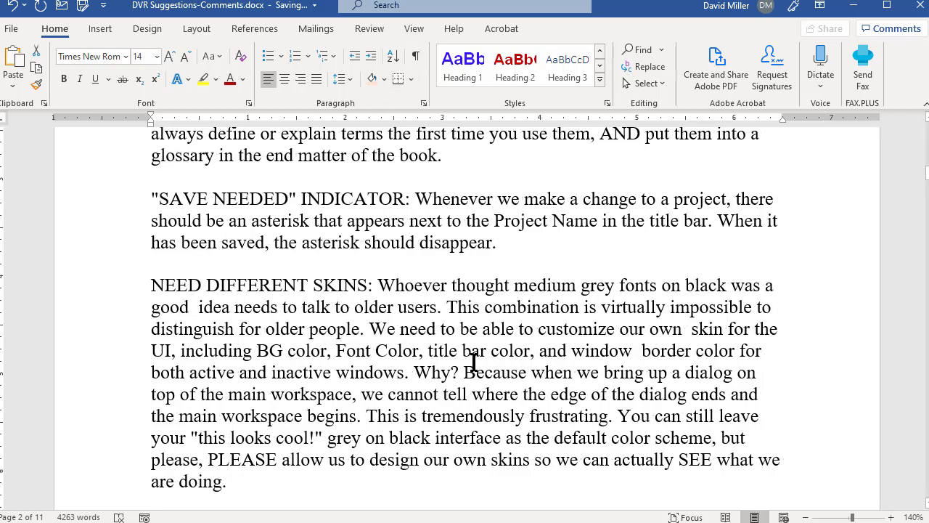